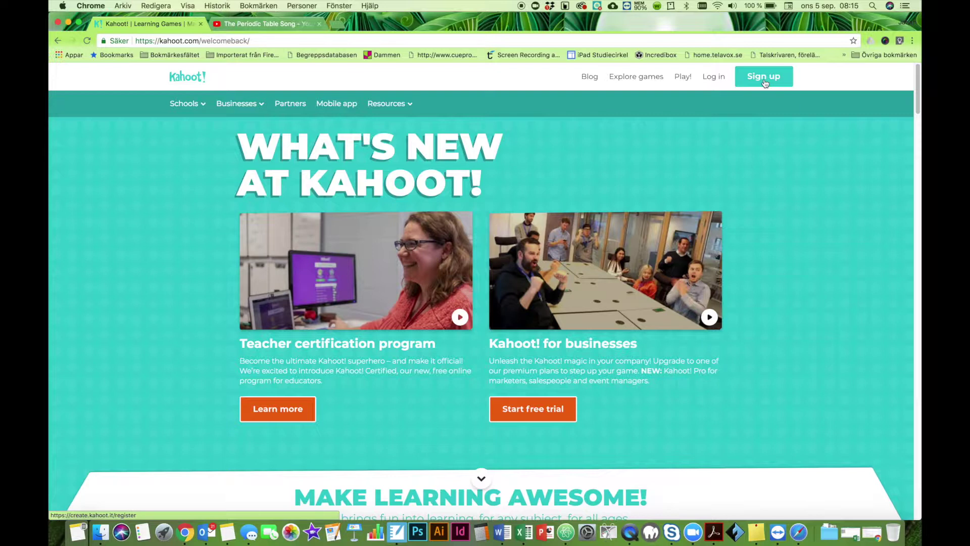
Step: Log in to the Kahoot account with the account's username and password
{"action": "left_click", "coordinate": [714, 78]}
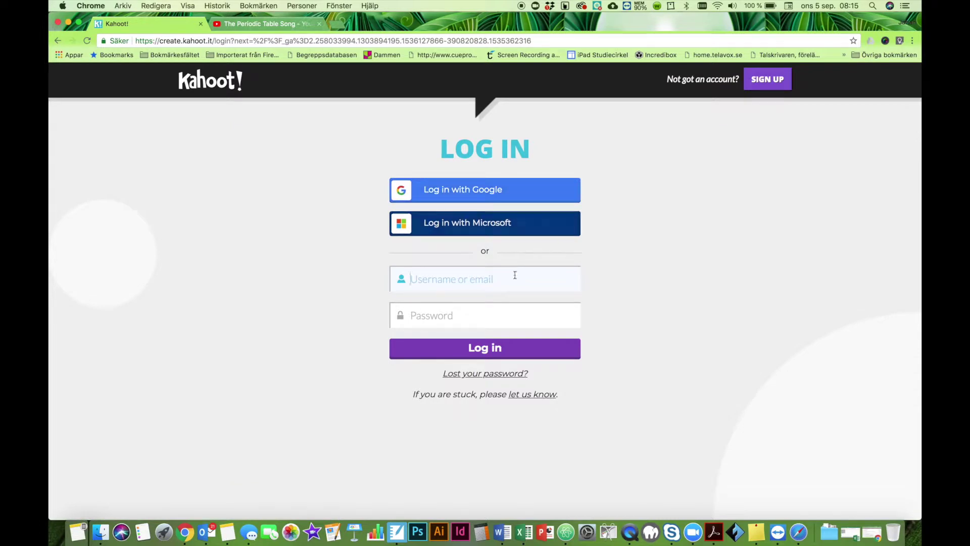
{"action": "type", "text": "joh"}
{"action": "key", "text": "Return"}
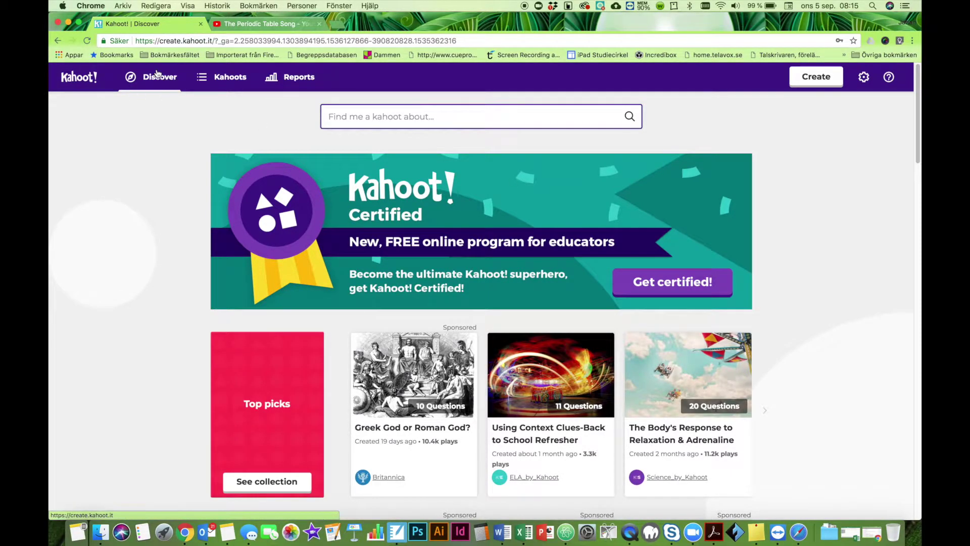
Step: Look through the collections on the Discover page and the account's own kahoots and reports
{"action": "scroll", "coordinate": [187, 238], "scroll_direction": "down", "scroll_amount": 2}
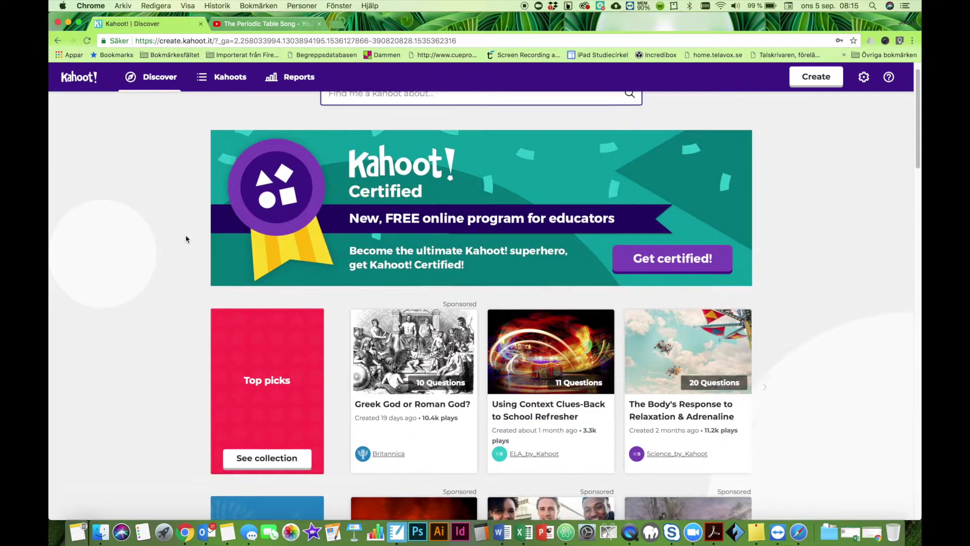
{"action": "scroll", "coordinate": [186, 238], "scroll_direction": "down", "scroll_amount": 10}
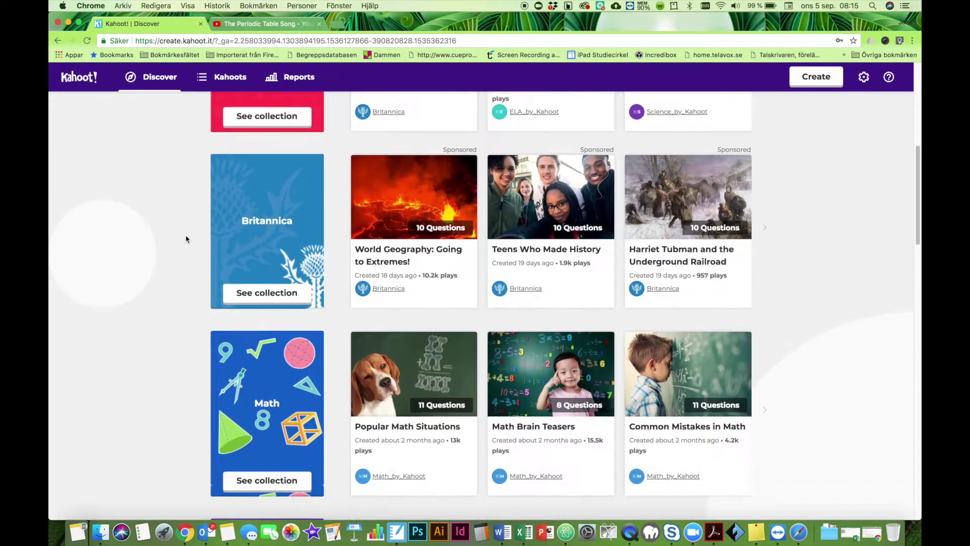
{"action": "scroll", "coordinate": [187, 239], "scroll_direction": "down", "scroll_amount": 5}
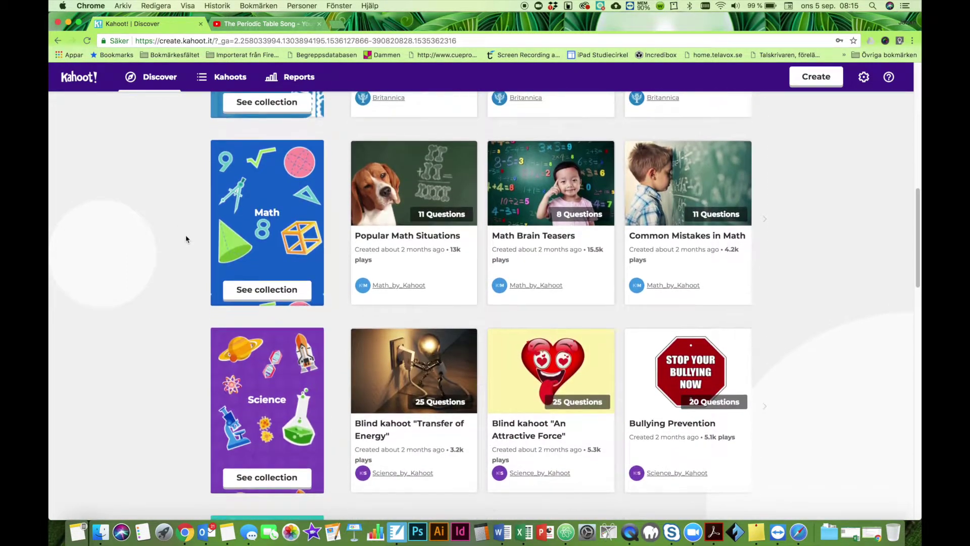
{"action": "scroll", "coordinate": [186, 238], "scroll_direction": "down", "scroll_amount": 2}
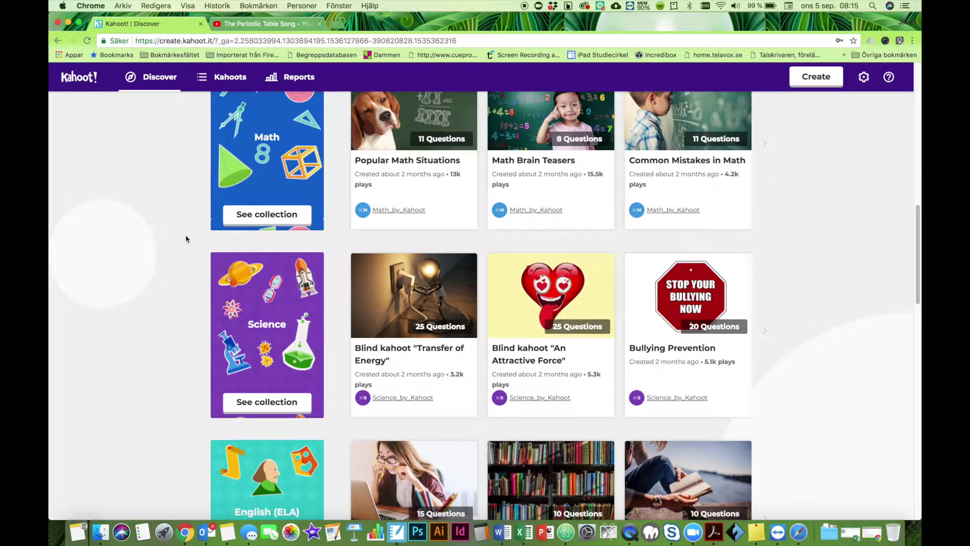
{"action": "scroll", "coordinate": [187, 239], "scroll_direction": "up", "scroll_amount": 15}
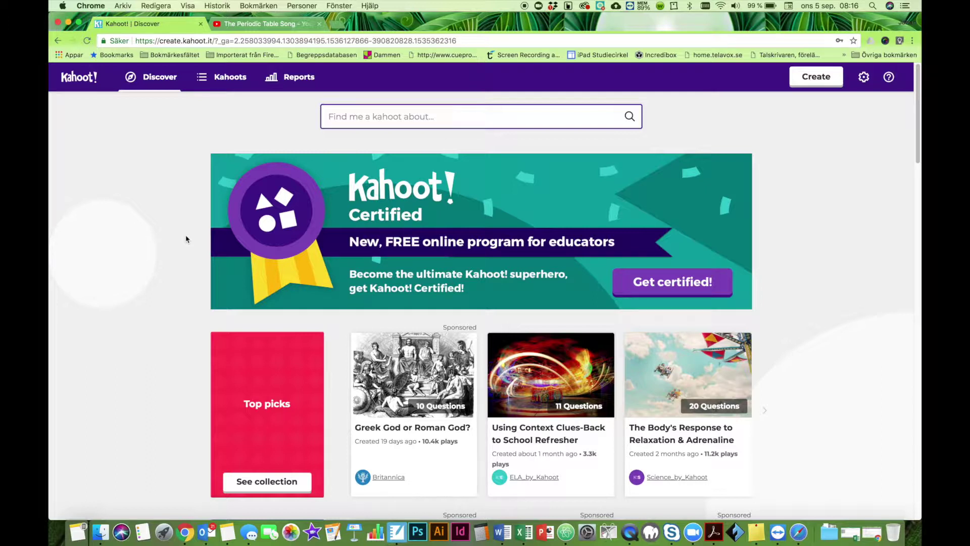
{"action": "left_click", "coordinate": [226, 81]}
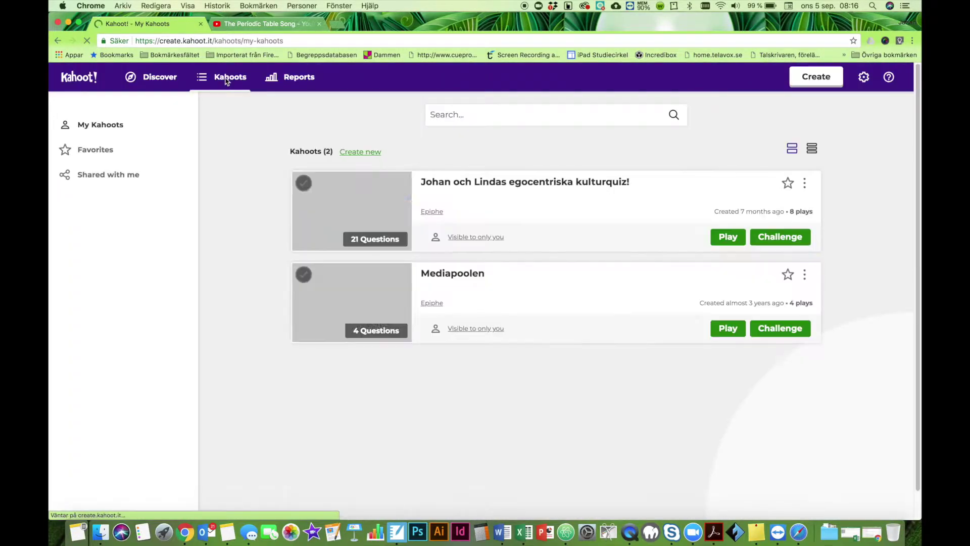
{"action": "left_click", "coordinate": [300, 81]}
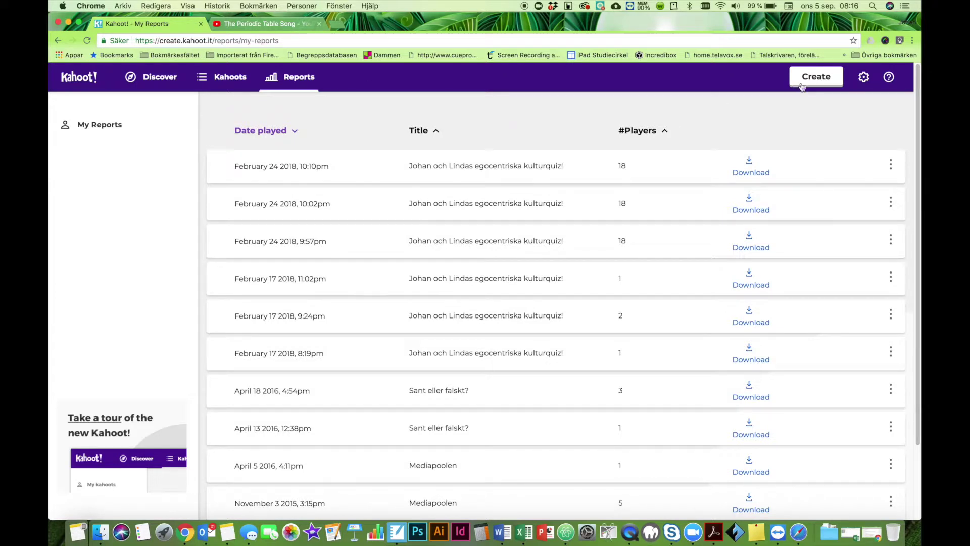
Step: Create a new quiz with the title "Grundämnen test" and the description "Ett kort test quiz."
{"action": "left_click", "coordinate": [819, 84]}
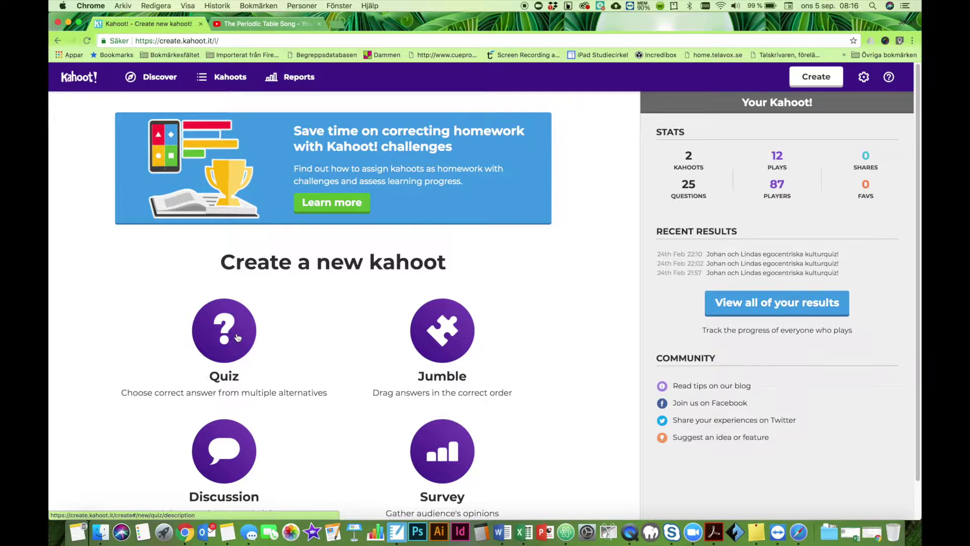
{"action": "left_click", "coordinate": [237, 337]}
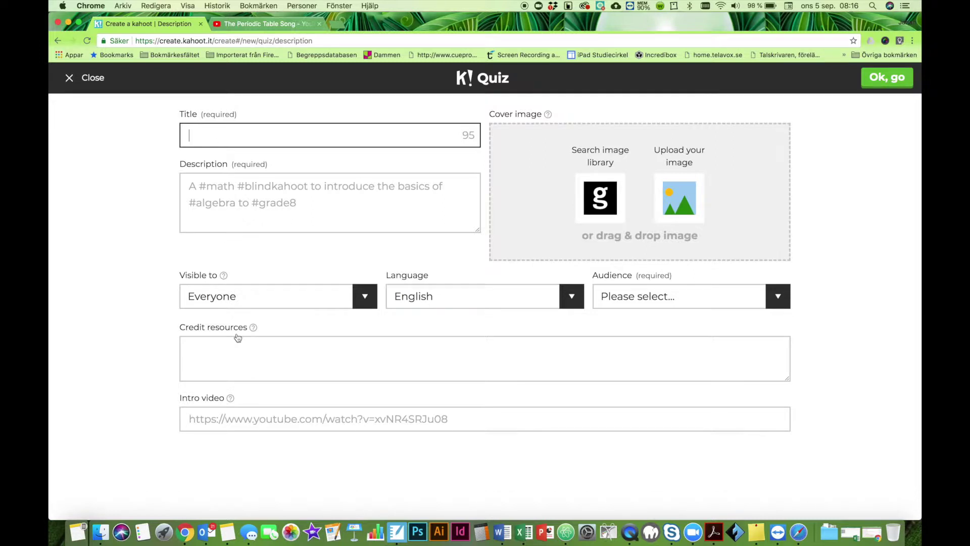
{"action": "type", "text": "Grundämnen test"}
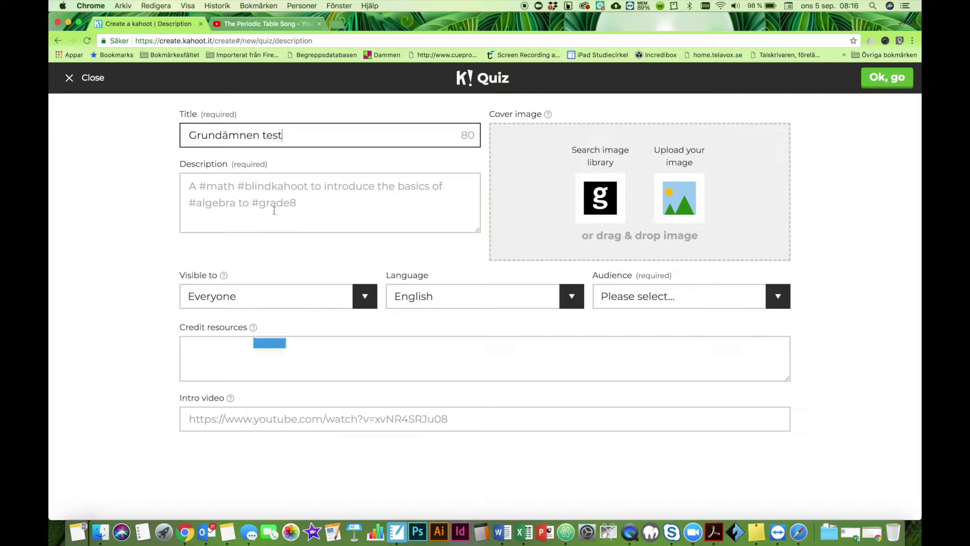
{"action": "left_click", "coordinate": [253, 196]}
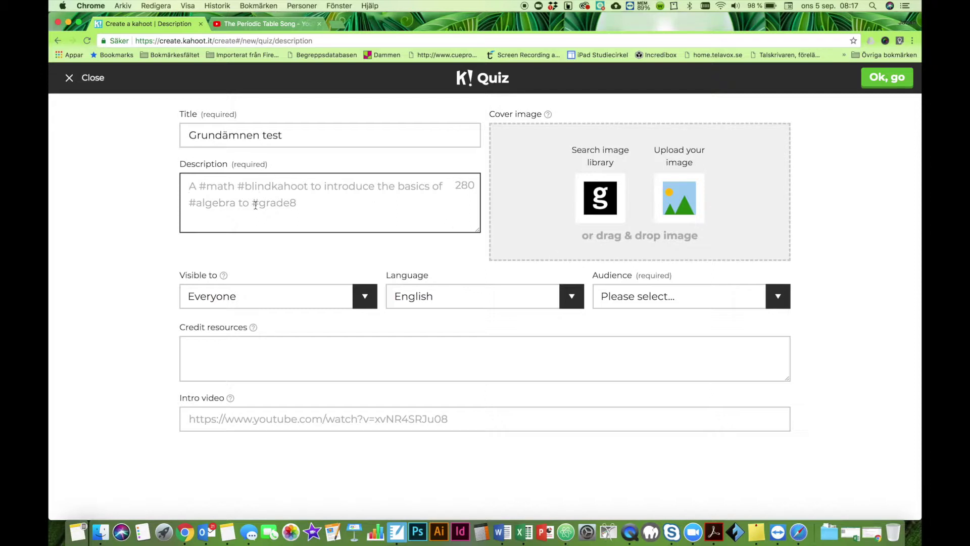
{"action": "type", "text": "Ett kort test quiz"}
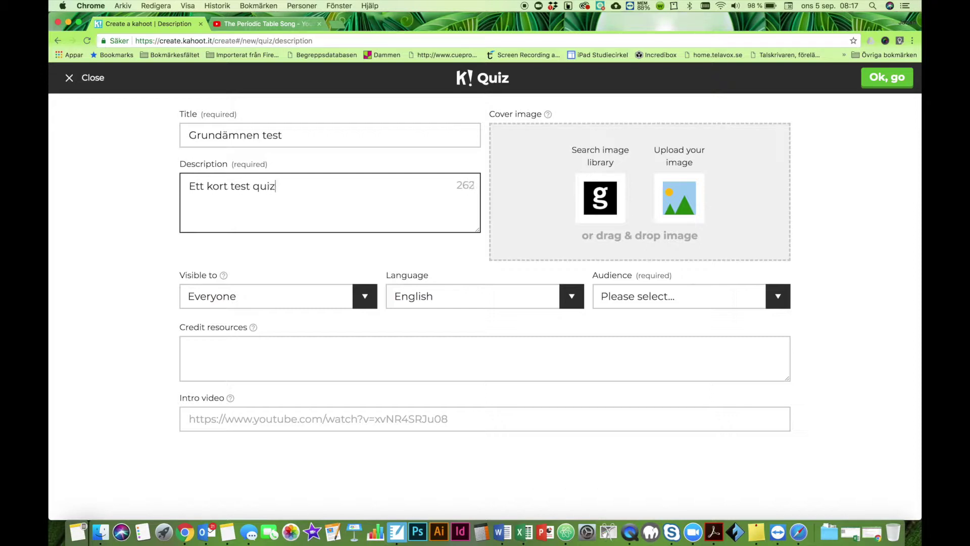
{"action": "type", "text": "."}
Step: Set the quiz's audience to School, its language to Svenska and its visibility to Only me
{"action": "left_click", "coordinate": [778, 294]}
{"action": "left_click", "coordinate": [745, 312]}
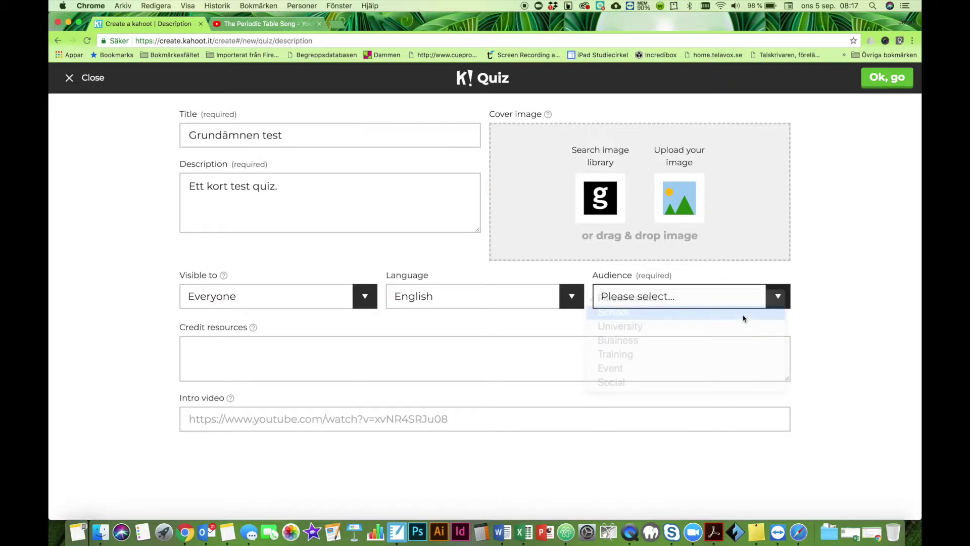
{"action": "left_click", "coordinate": [572, 298]}
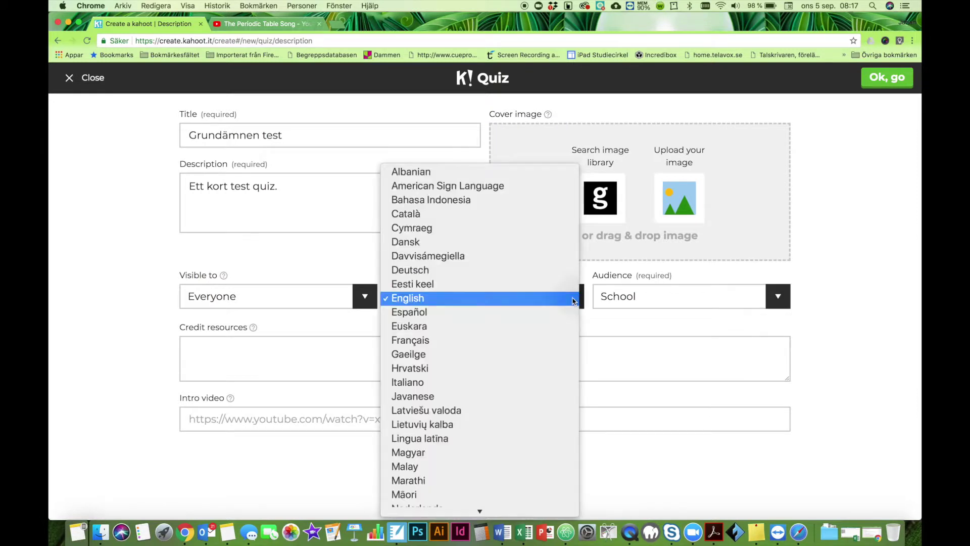
{"action": "scroll", "coordinate": [505, 374], "scroll_direction": "down", "scroll_amount": 15}
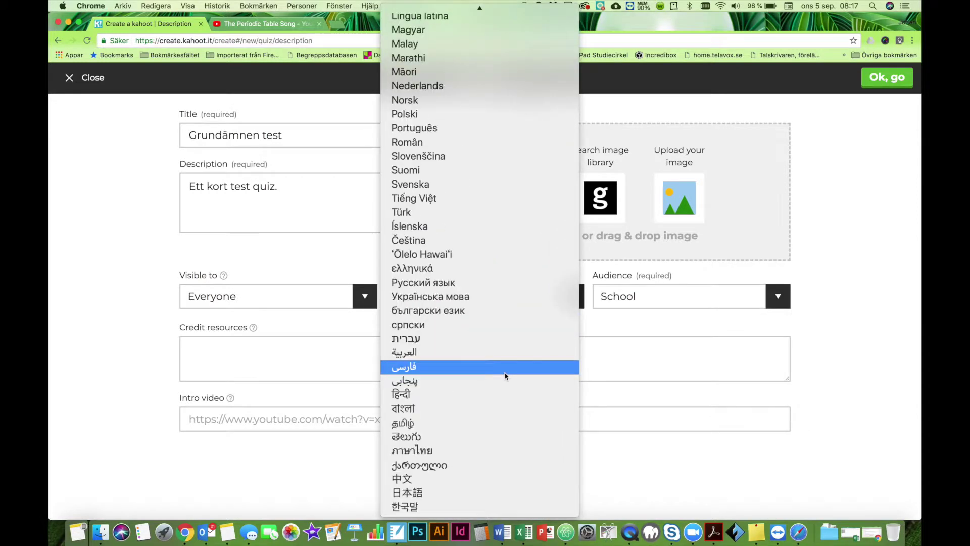
{"action": "left_click", "coordinate": [426, 185]}
{"action": "left_click", "coordinate": [359, 297]}
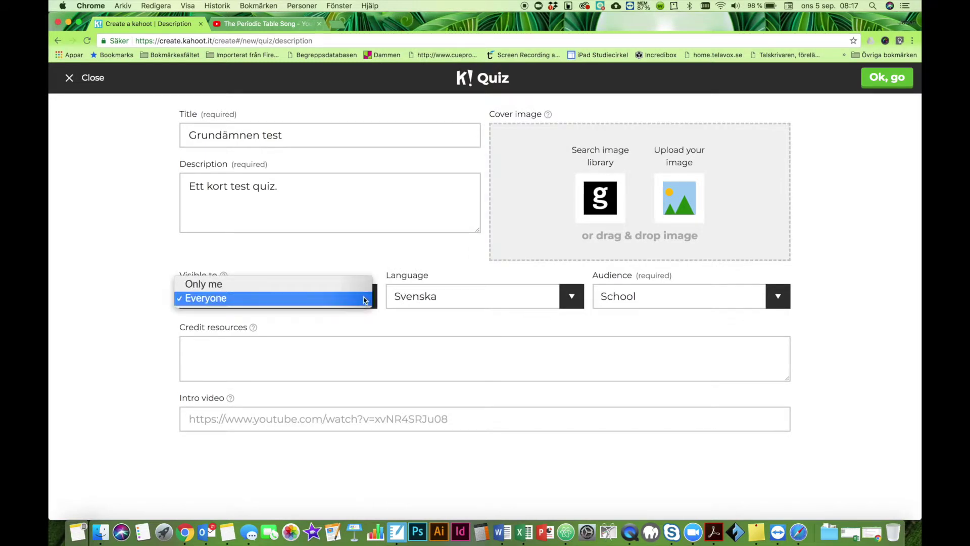
{"action": "left_click", "coordinate": [345, 288]}
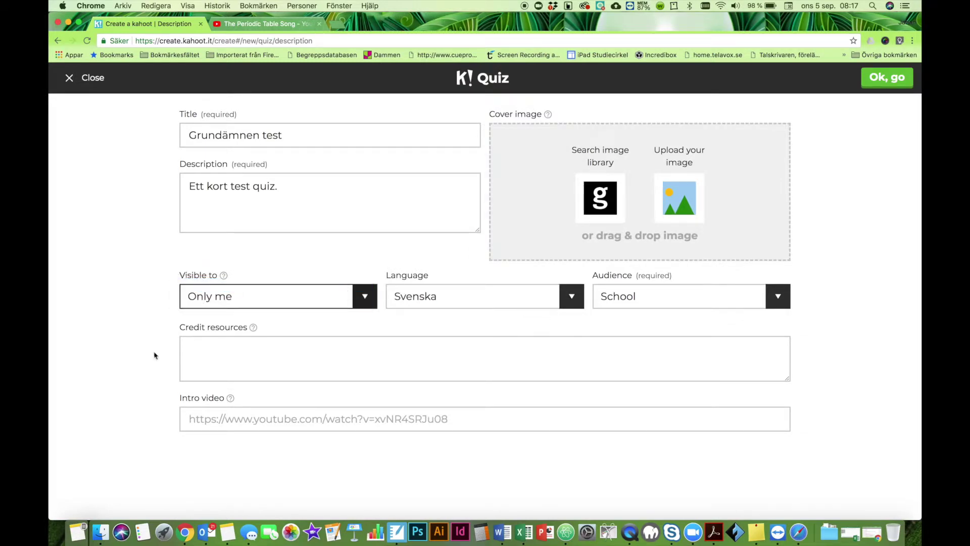
{"action": "left_click", "coordinate": [219, 361]}
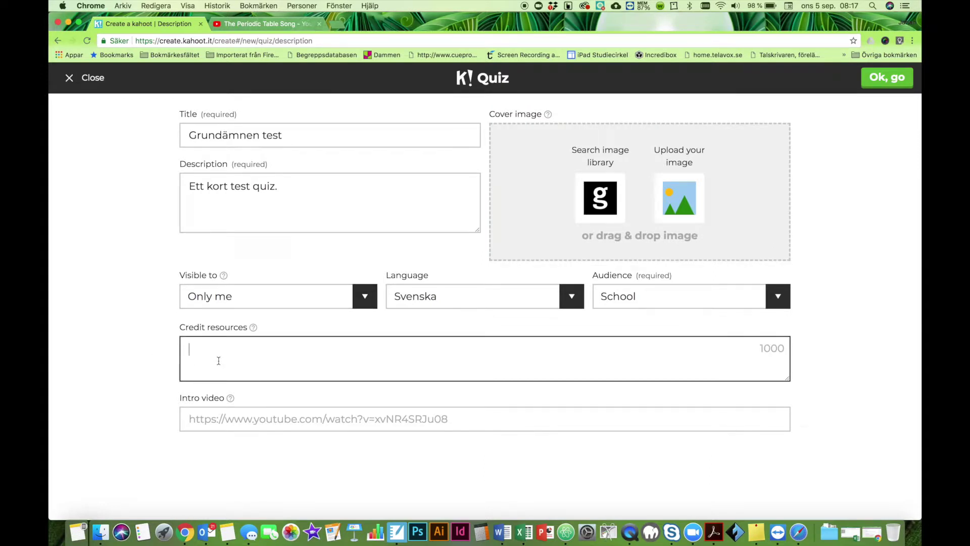
{"action": "left_click", "coordinate": [225, 420]}
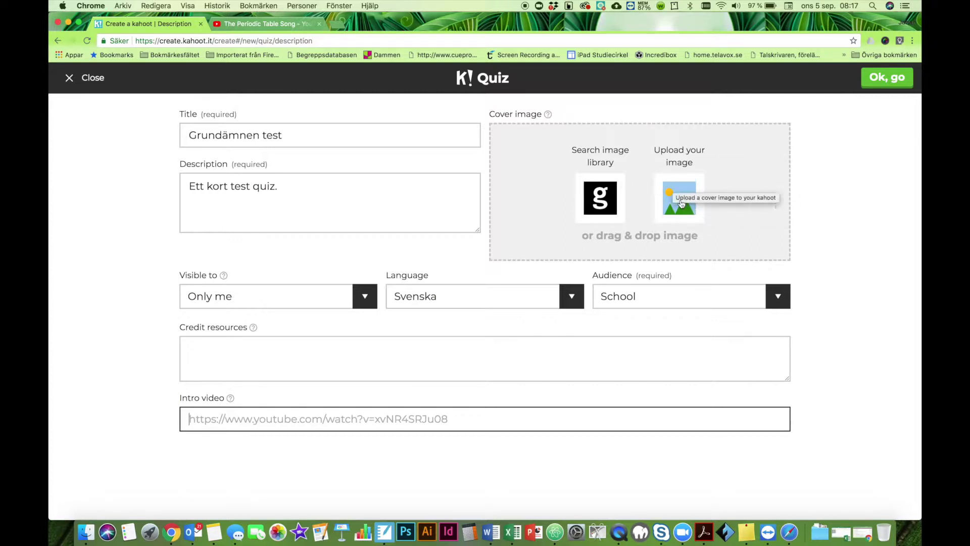
Step: Add the Science & Technology library photo of three scientists with molecule models as cover image and accept the quiz description
{"action": "left_click", "coordinate": [604, 198]}
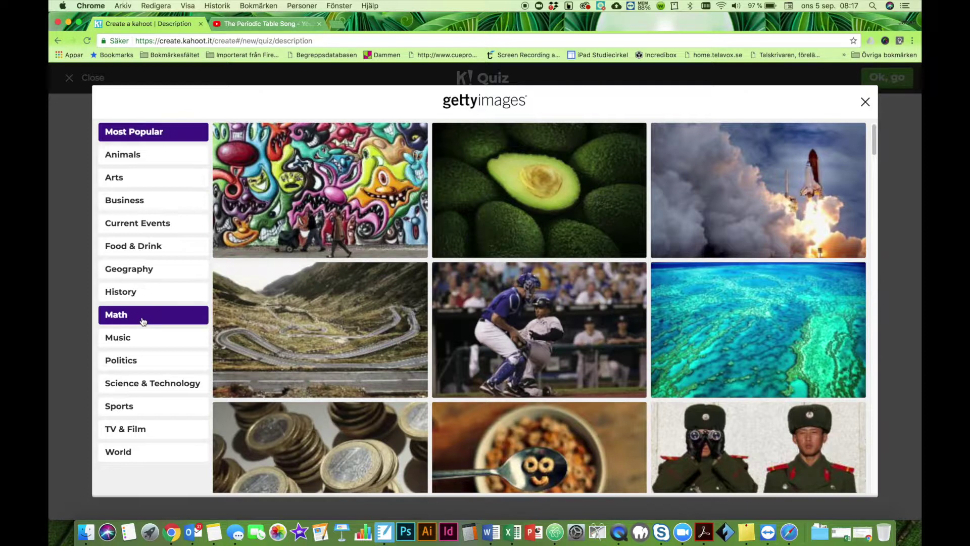
{"action": "left_click", "coordinate": [141, 384]}
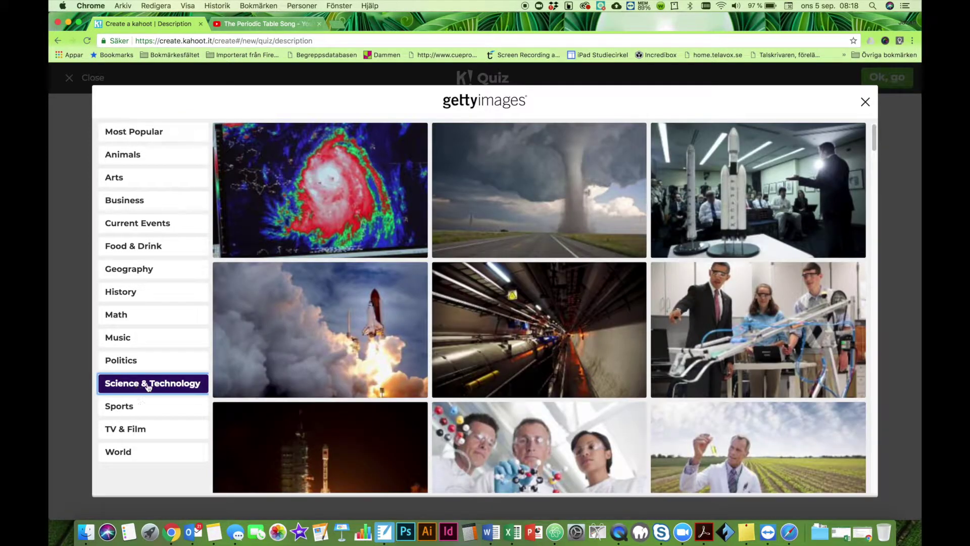
{"action": "scroll", "coordinate": [483, 329], "scroll_direction": "down", "scroll_amount": 6}
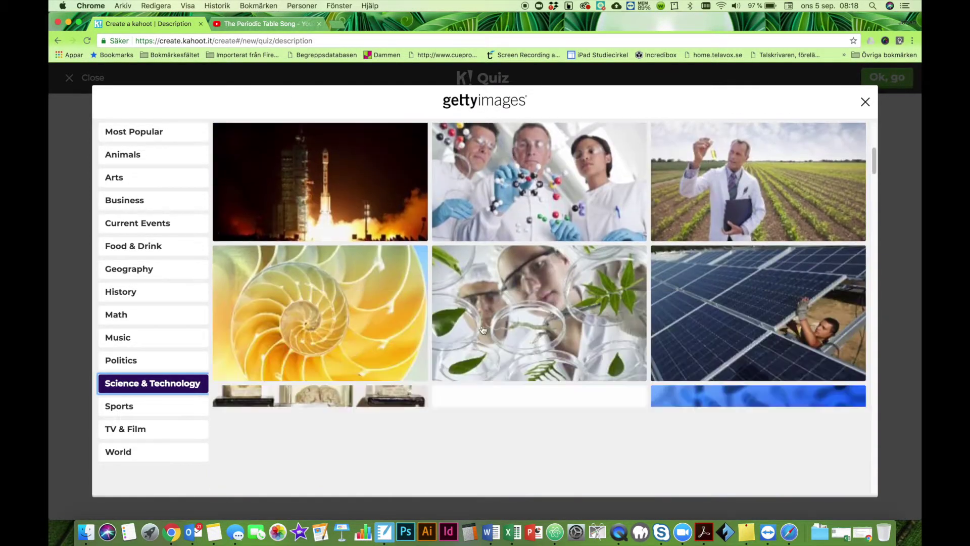
{"action": "left_click", "coordinate": [520, 179]}
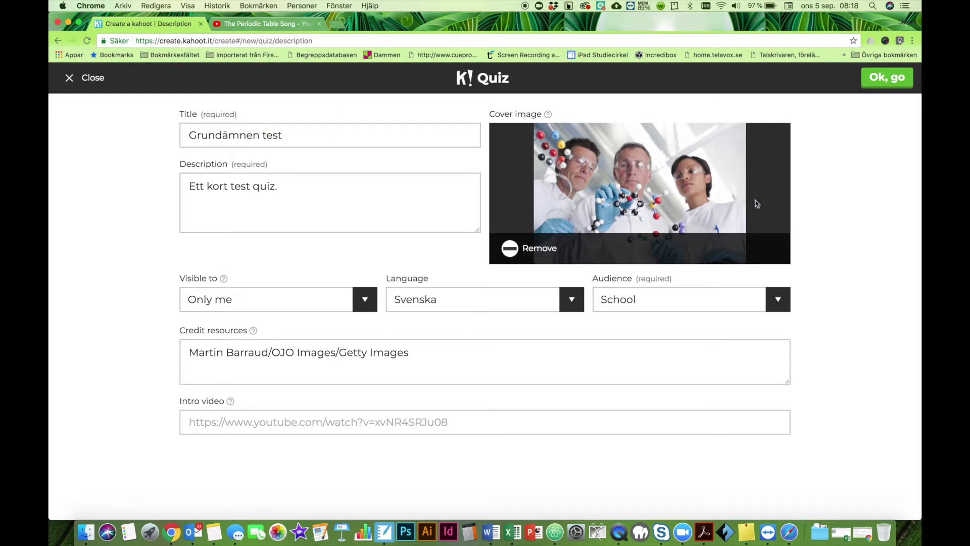
{"action": "left_click", "coordinate": [889, 79]}
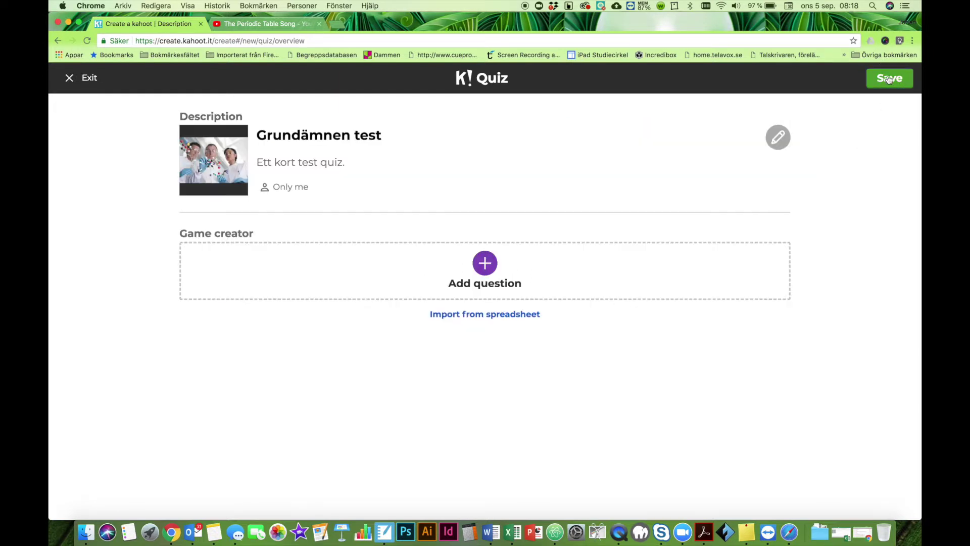
Step: Add a first question reading "Vilket grundämne har förkortningen C?"
{"action": "left_click", "coordinate": [489, 263]}
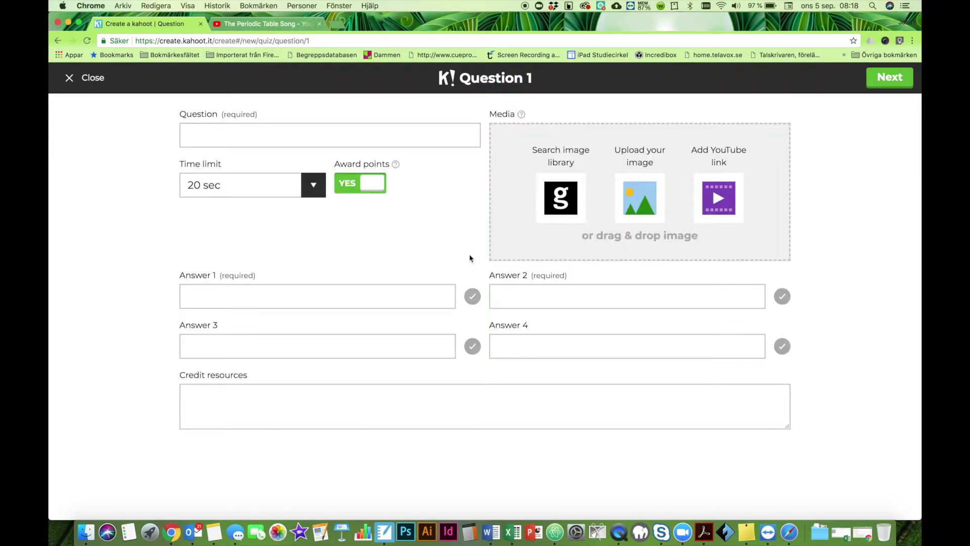
{"action": "left_click", "coordinate": [273, 134]}
{"action": "type", "text": "Vi"}
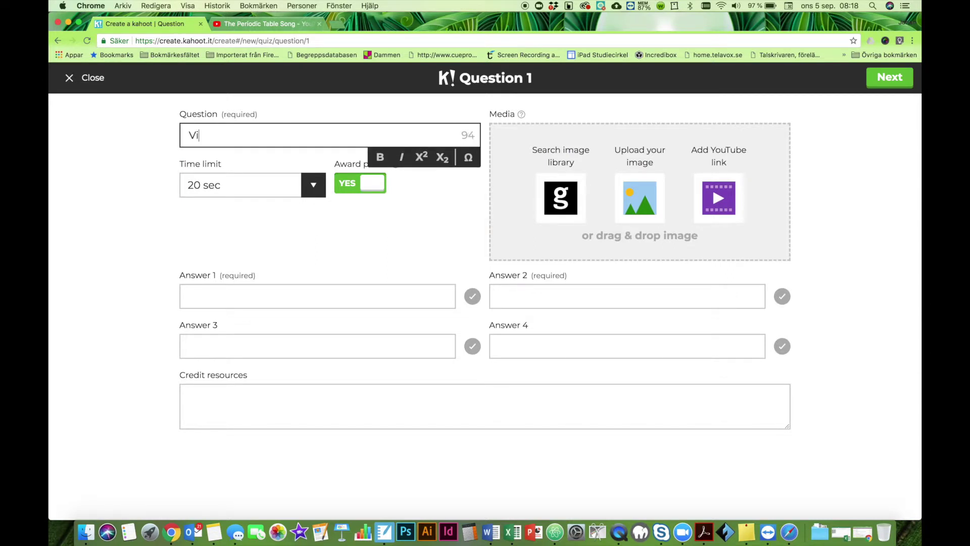
{"action": "type", "text": "lket grundämne har "}
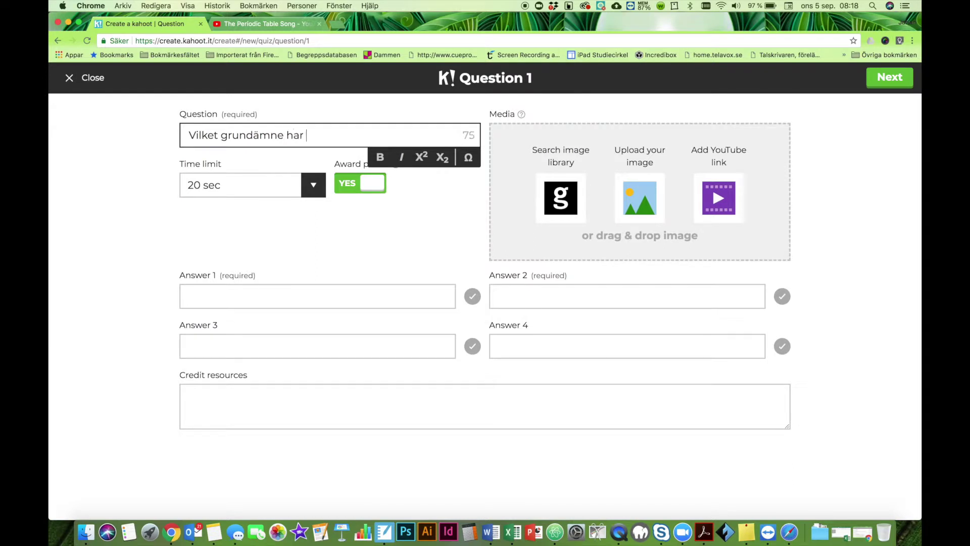
{"action": "type", "text": "förkortningen C?"}
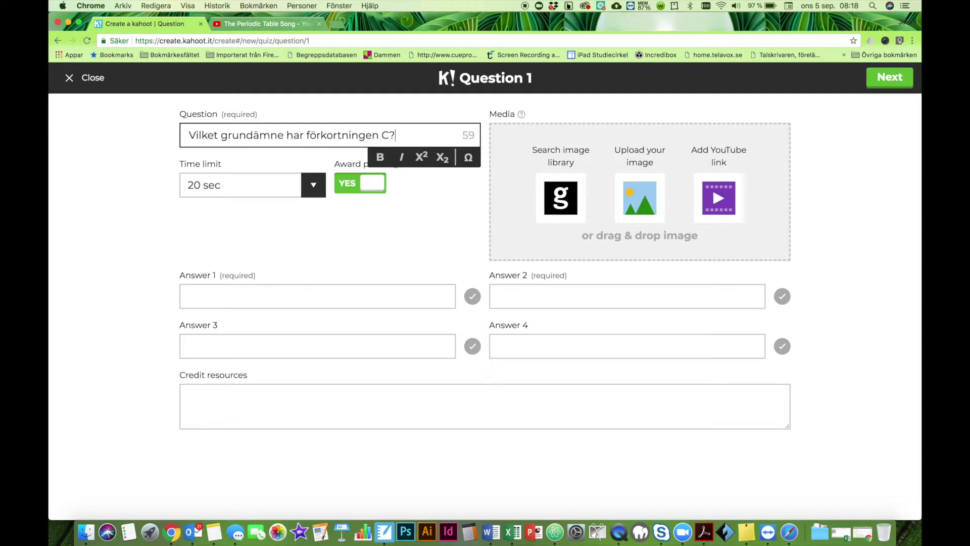
{"action": "left_click", "coordinate": [410, 209]}
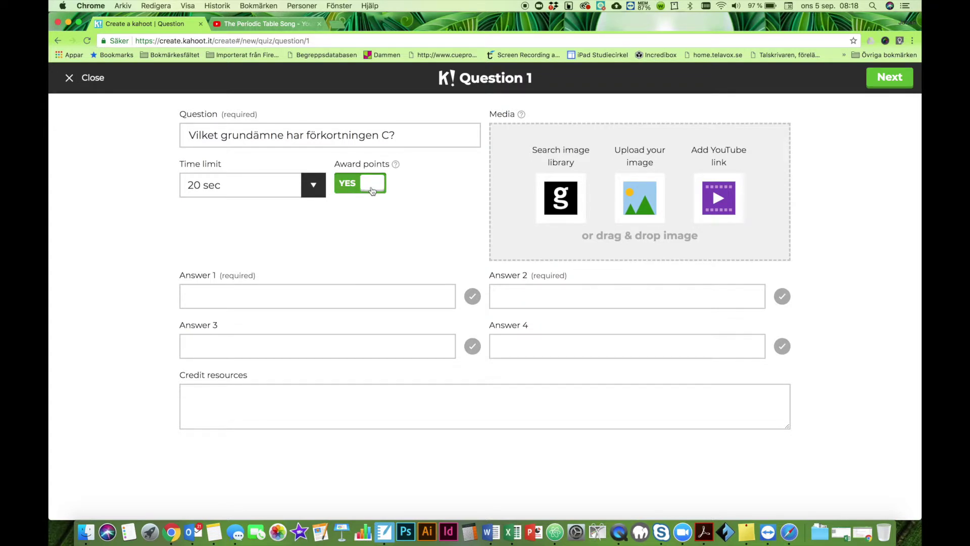
Step: Enter "Kol" as answer 1, mark it as correct, and enter "Californium" as answer 2
{"action": "left_click", "coordinate": [269, 298]}
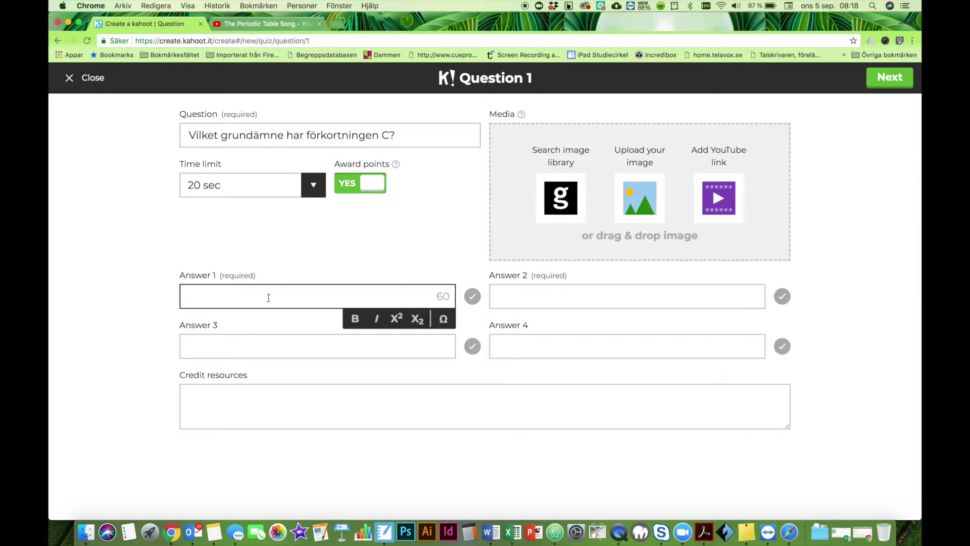
{"action": "type", "text": "Kol"}
{"action": "left_click", "coordinate": [472, 297]}
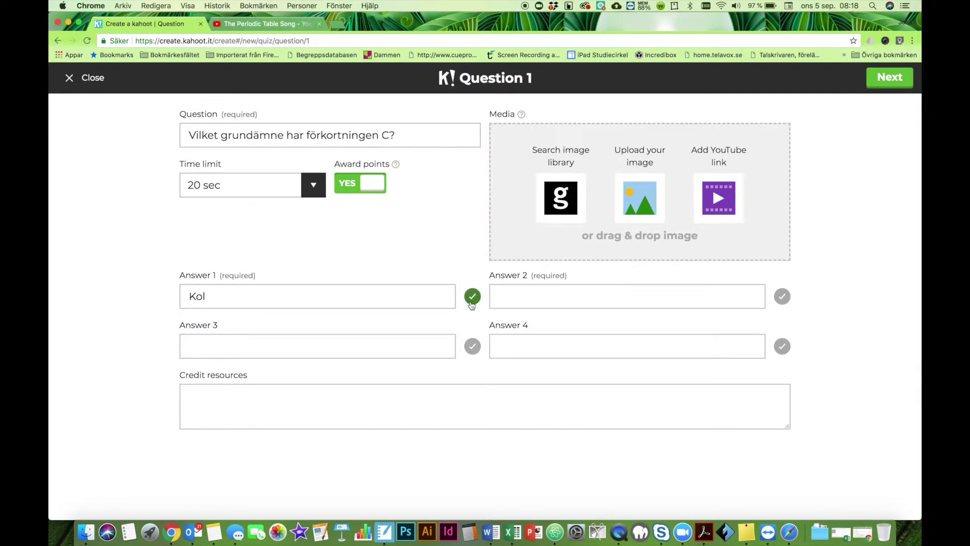
{"action": "left_click", "coordinate": [530, 289]}
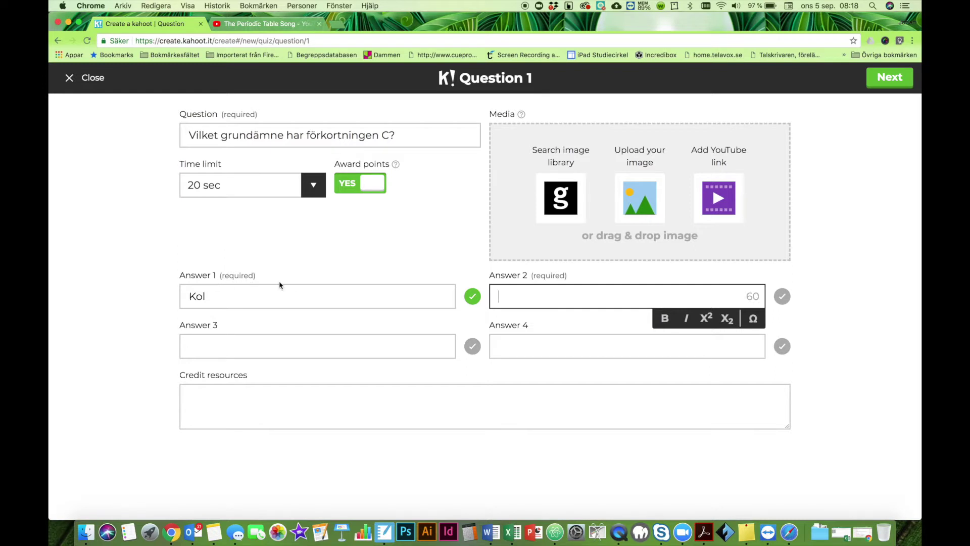
{"action": "type", "text": "Californium"}
{"action": "left_click", "coordinate": [427, 352]}
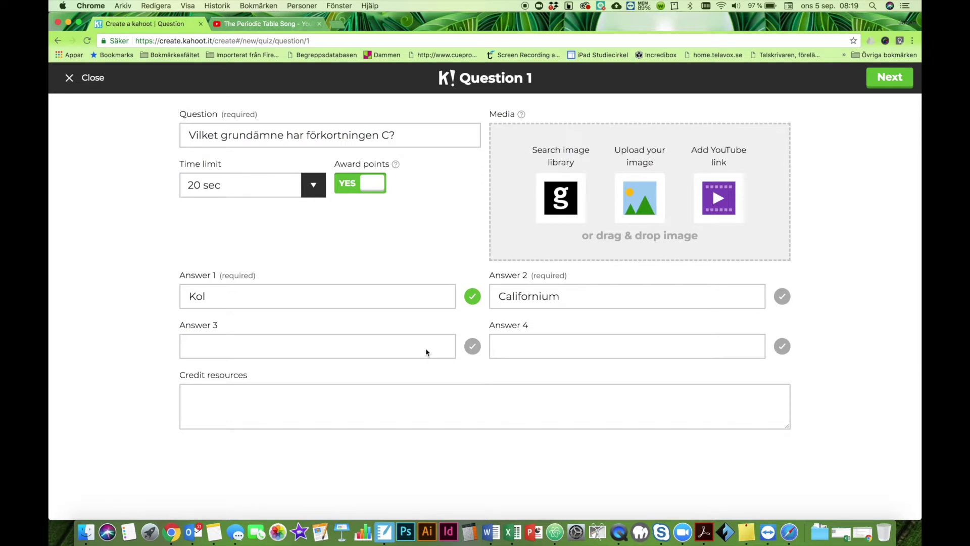
Step: Enter "Klor" as answer 3 and "Copernicum" as answer 4 of the first question
{"action": "left_click", "coordinate": [405, 347]}
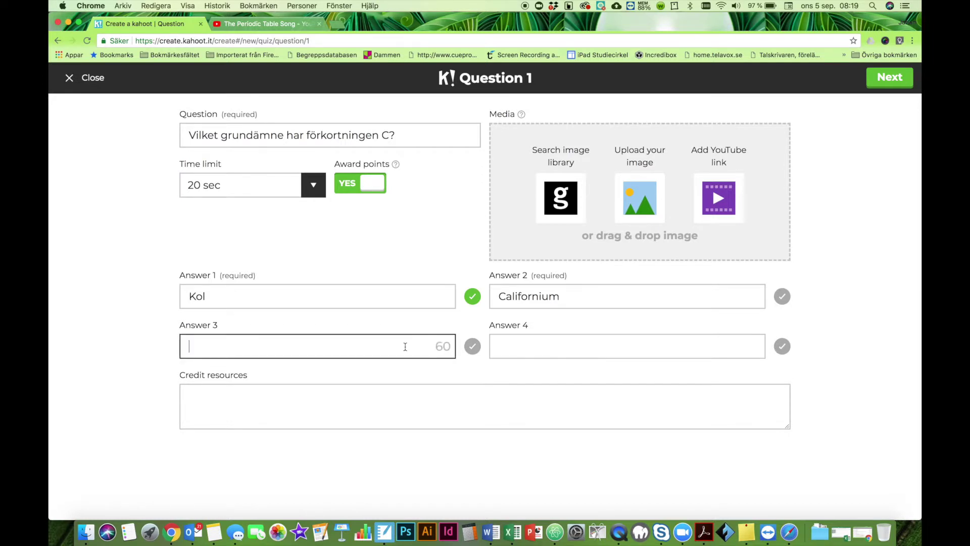
{"action": "type", "text": "Klor"}
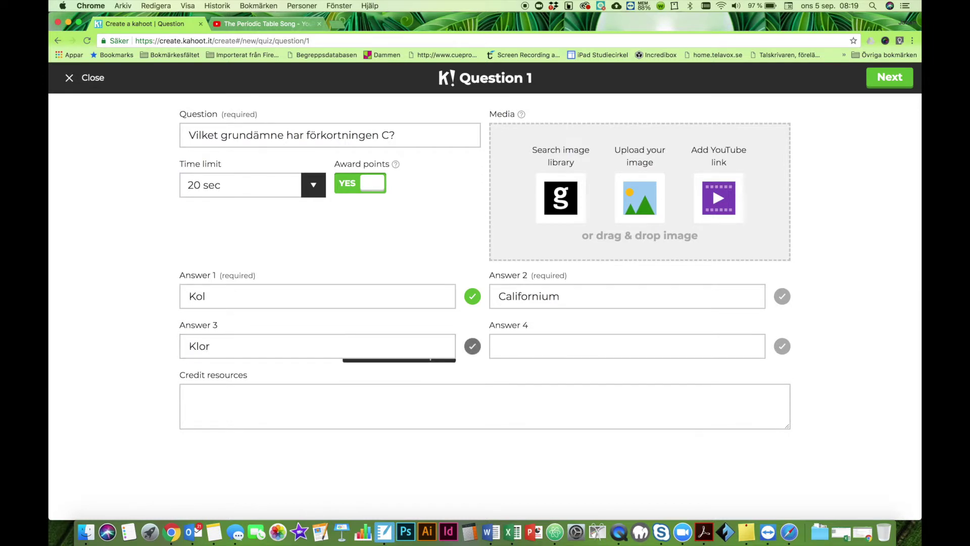
{"action": "left_click", "coordinate": [548, 352]}
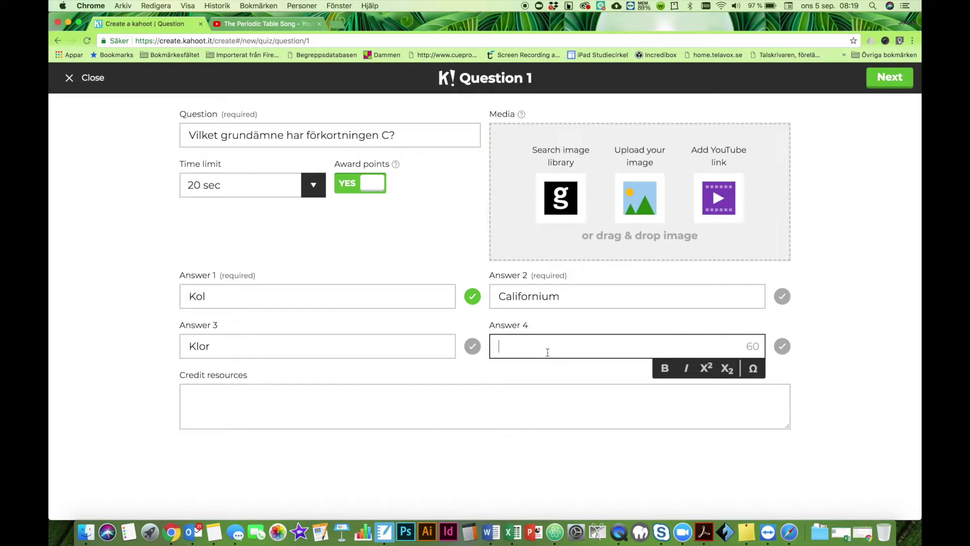
{"action": "type", "text": "Copernicum"}
Step: Choose a YouTube video as the question's media and copy the share link of The Periodic Table Song from YouTube
{"action": "left_click", "coordinate": [725, 202]}
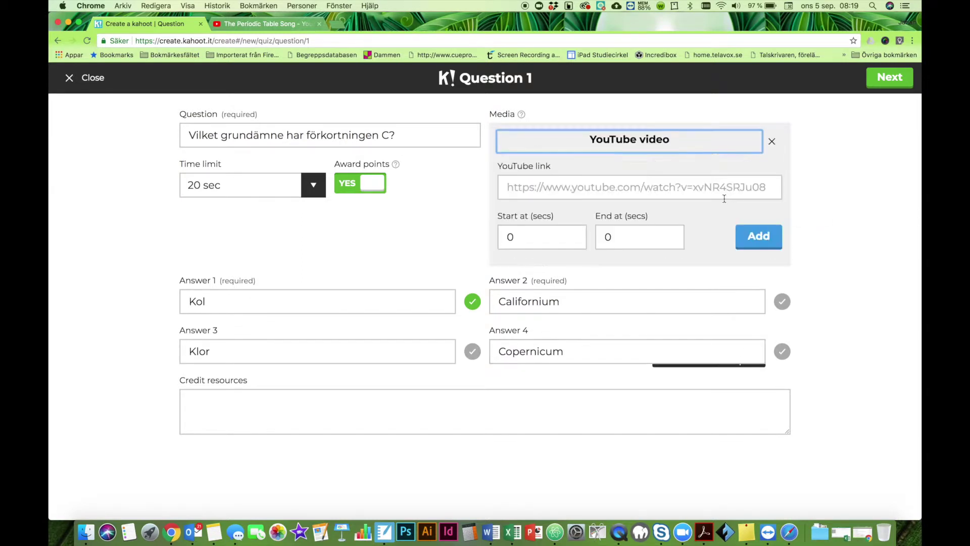
{"action": "left_click", "coordinate": [271, 28]}
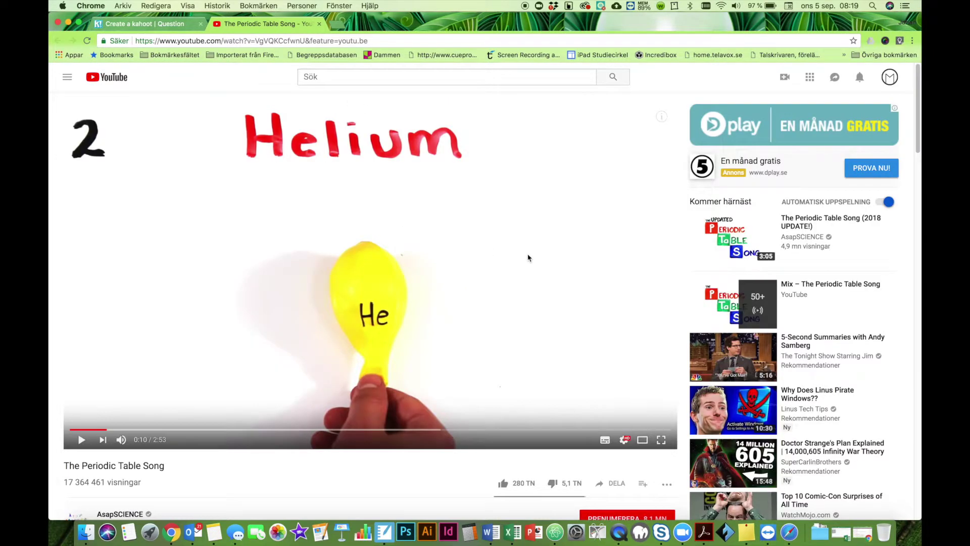
{"action": "scroll", "coordinate": [528, 258], "scroll_direction": "down", "scroll_amount": 3}
{"action": "left_click", "coordinate": [612, 322]}
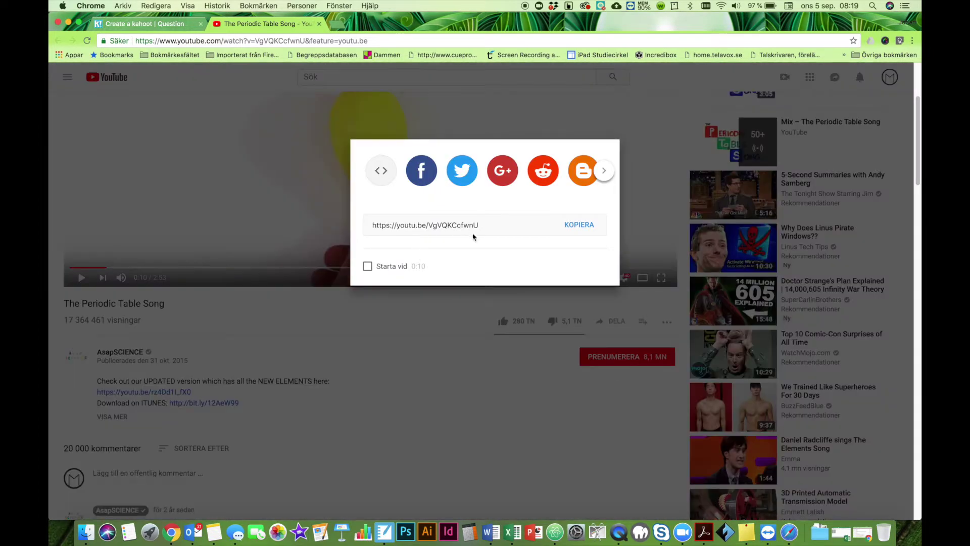
{"action": "left_click", "coordinate": [582, 304]}
{"action": "key", "text": "super+c"}
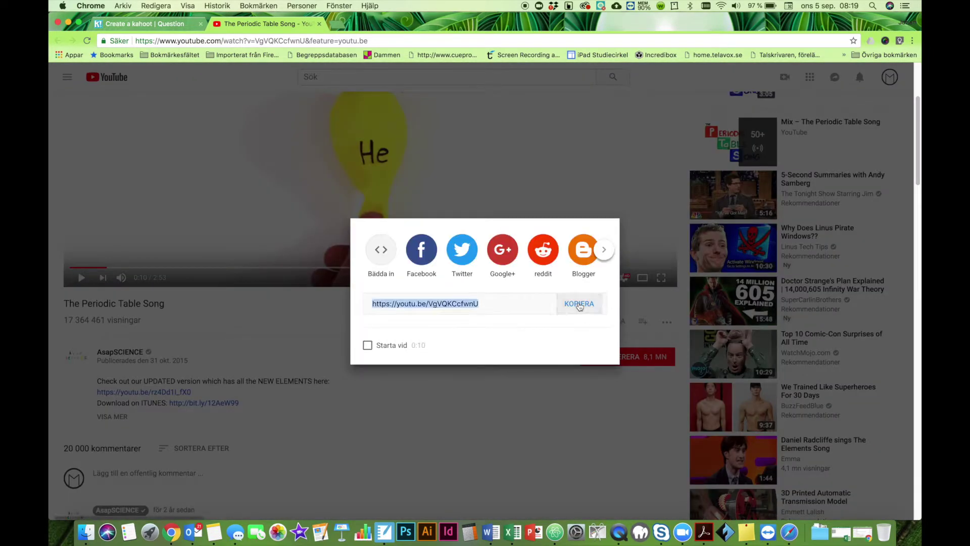
Step: Add the copied YouTube link to question 1 in Kahoot, starting at 10 and ending at 20 seconds, and accept the question
{"action": "left_click", "coordinate": [149, 25]}
{"action": "left_click", "coordinate": [508, 186]}
{"action": "key", "text": "super+v"}
{"action": "left_click", "coordinate": [560, 238]}
{"action": "type", "text": "10"}
{"action": "left_click", "coordinate": [637, 241]}
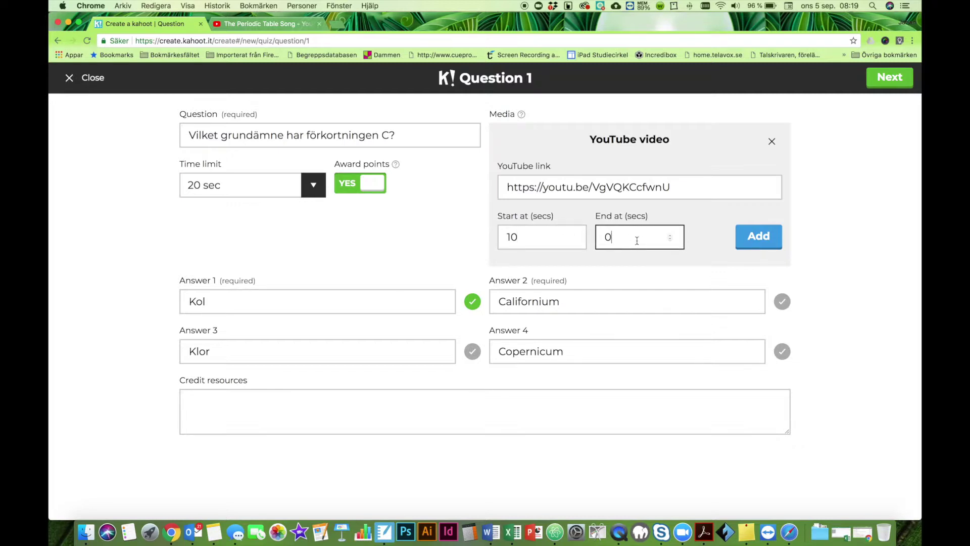
{"action": "key", "text": "BackSpace"}
{"action": "type", "text": "20"}
{"action": "left_click", "coordinate": [758, 236]}
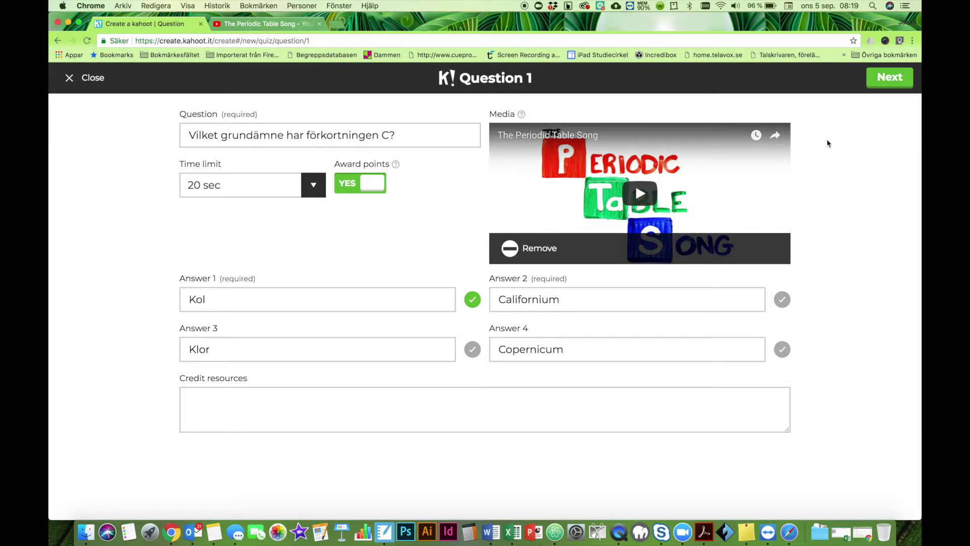
{"action": "left_click", "coordinate": [890, 81]}
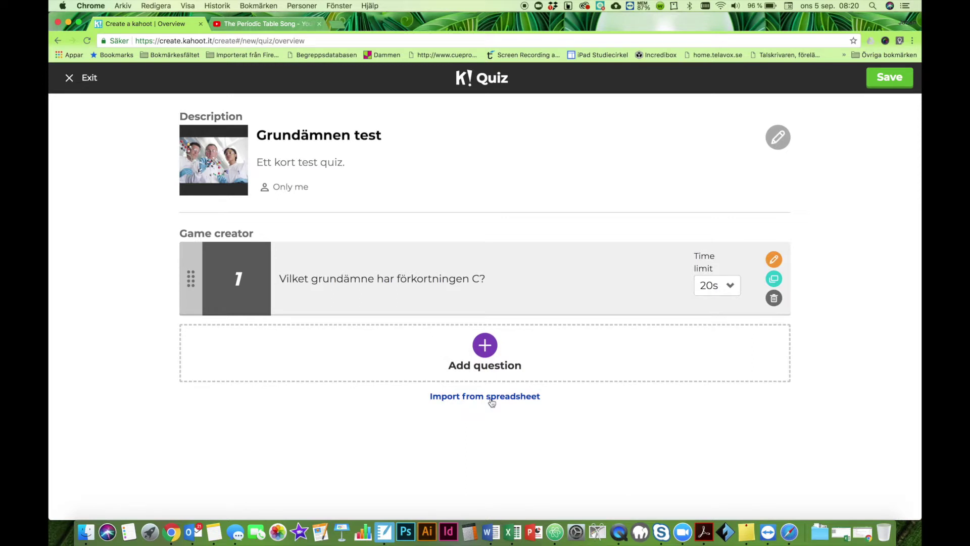
Step: Add a second question "Vad är Valenselektroner?" with a 30 sec time limit and answer 1 "Elektroner utvunna ur apelsiner från Valencia."
{"action": "left_click", "coordinate": [485, 345]}
{"action": "type", "text": "Vad är Valenselektroner?"}
{"action": "left_click", "coordinate": [317, 296]}
{"action": "type", "text": "Elektroner utvunna ur apelsiner från Valencia."}
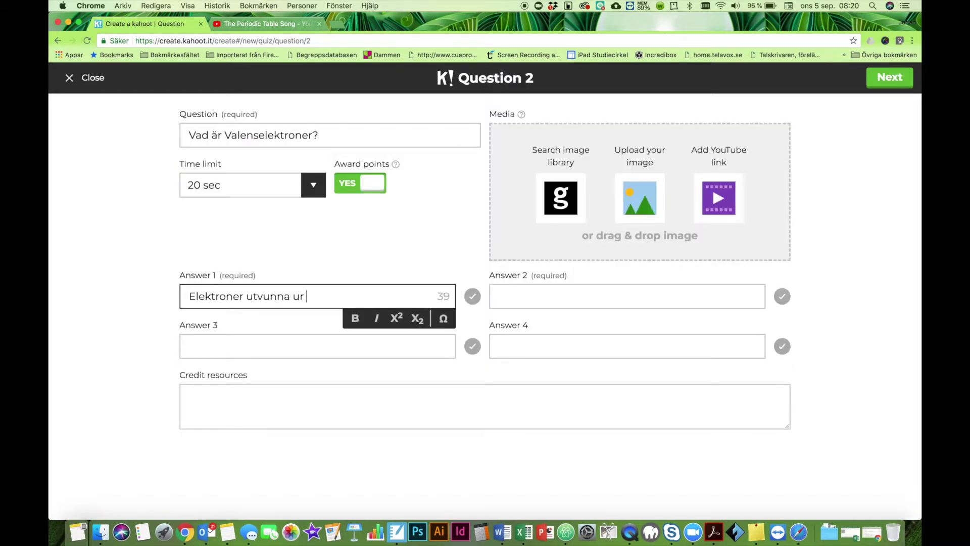
{"action": "left_click", "coordinate": [253, 185]}
Step: Enter "Elektroner som kommer från grundämnet Valencium." as answer 2 and "Elektronerna som finns i atomens yttersta skal." as answer 3
{"action": "left_click", "coordinate": [626, 296]}
{"action": "type", "text": "Elektroner som kommer från grundämnet Valencium."}
{"action": "left_click", "coordinate": [317, 363]}
{"action": "type", "text": "Elektronerna som finns i atomens yttersta skal."}
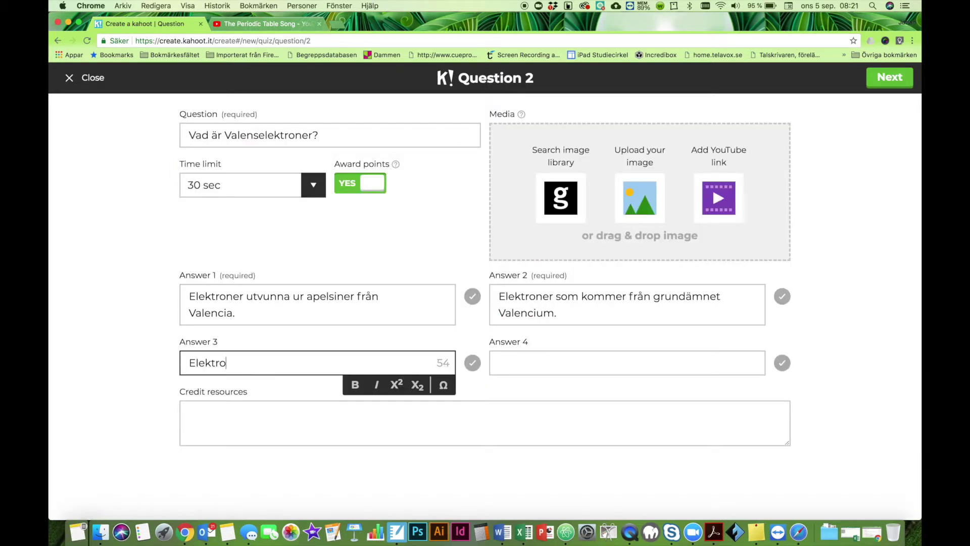
Step: Enter "Alla elektroner i en atom kallas valenselektroner." as answer 4, mark answer 3 as correct and accept the question
{"action": "left_click", "coordinate": [626, 362]}
{"action": "type", "text": "Alla elektroner i en atom kallas valenselektroner."}
{"action": "left_click", "coordinate": [885, 81]}
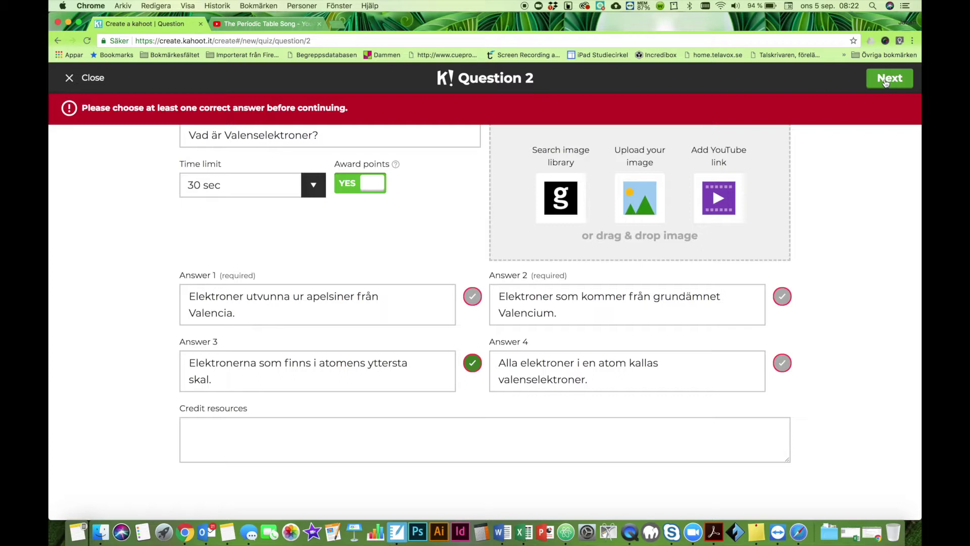
{"action": "left_click", "coordinate": [886, 80]}
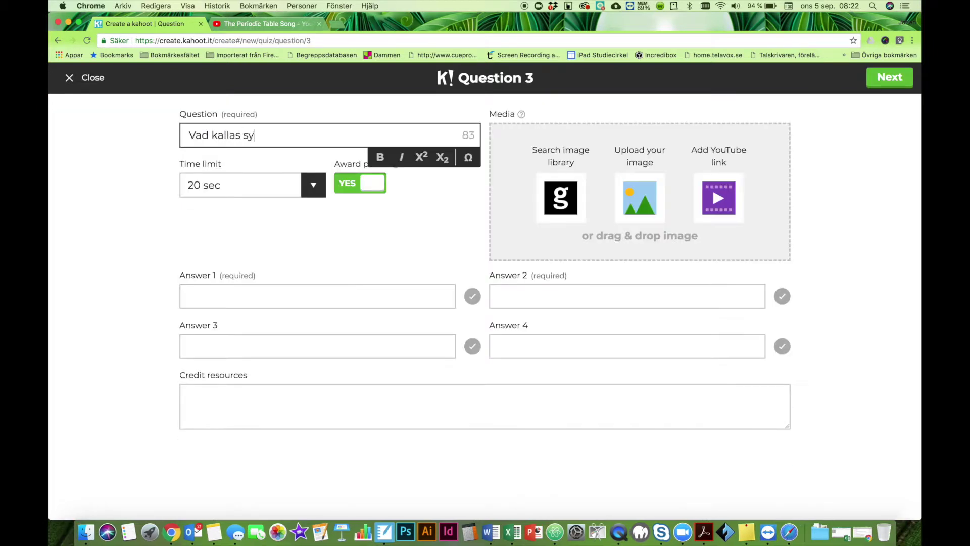
Step: Write the third question "Vad kallas systemet som grundämnena är indelade i?" with "Limbiska systemet" as answer 1 and "Systembolaget" as answer 2
{"action": "type", "text": "stemet som grundämnena är indelade i?"}
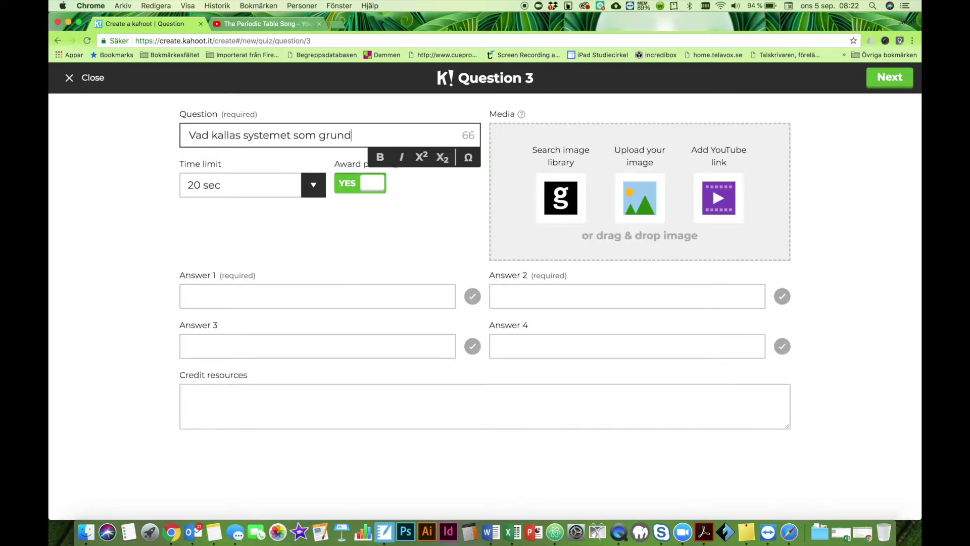
{"action": "key", "text": "Tab"}
{"action": "type", "text": "Limbiska systemet"}
{"action": "key", "text": "Tab"}
{"action": "type", "text": "Systembolaget"}
Step: Enter "Periodiska systemet" as answer 3 and "Systemica BIologica" as answer 4, mark the correct answer and accept the question
{"action": "key", "text": "Tab"}
{"action": "type", "text": "Periodiska systemet"}
{"action": "key", "text": "Tab"}
{"action": "type", "text": "Systemica Biologica"}
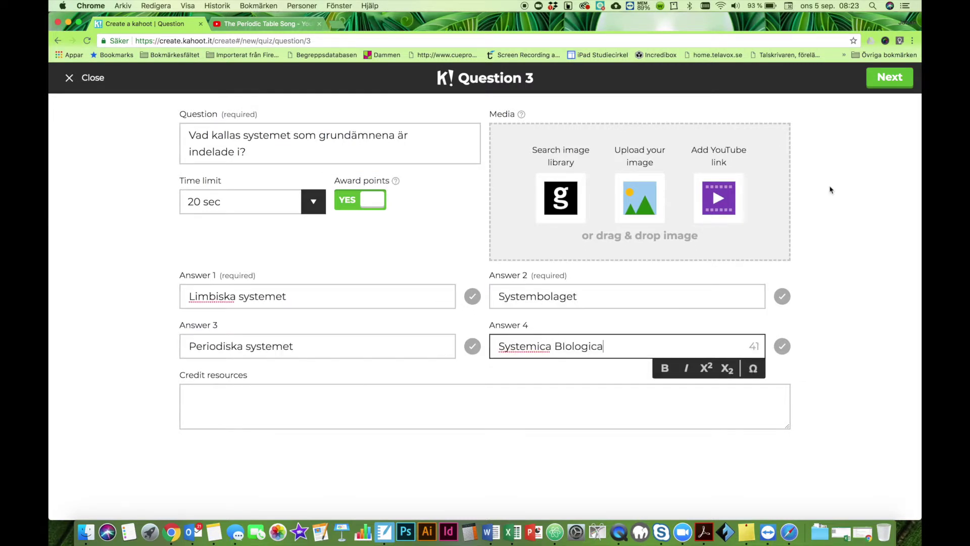
{"action": "left_click", "coordinate": [885, 79]}
{"action": "left_click", "coordinate": [885, 79]}
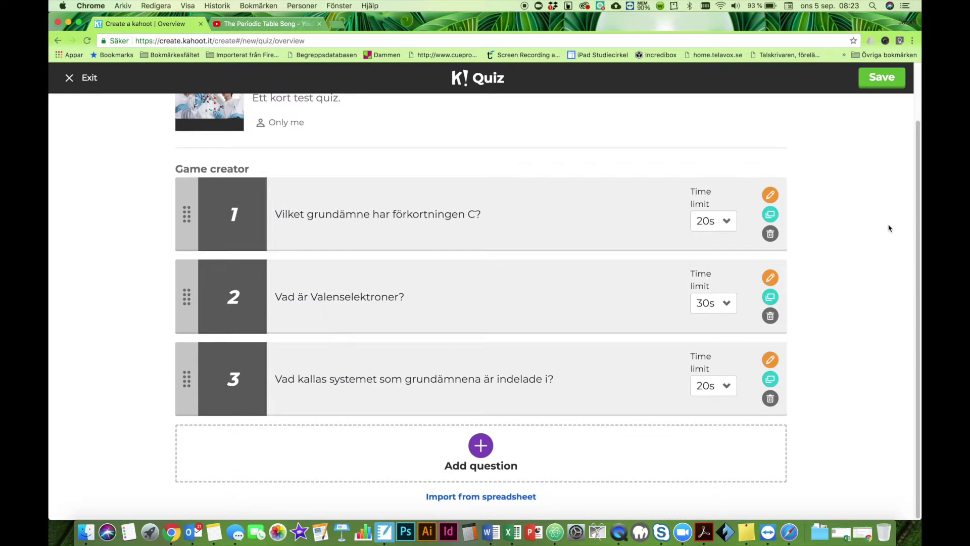
Step: Save the finished quiz and start playing it
{"action": "scroll", "coordinate": [889, 232], "scroll_direction": "up", "scroll_amount": 3}
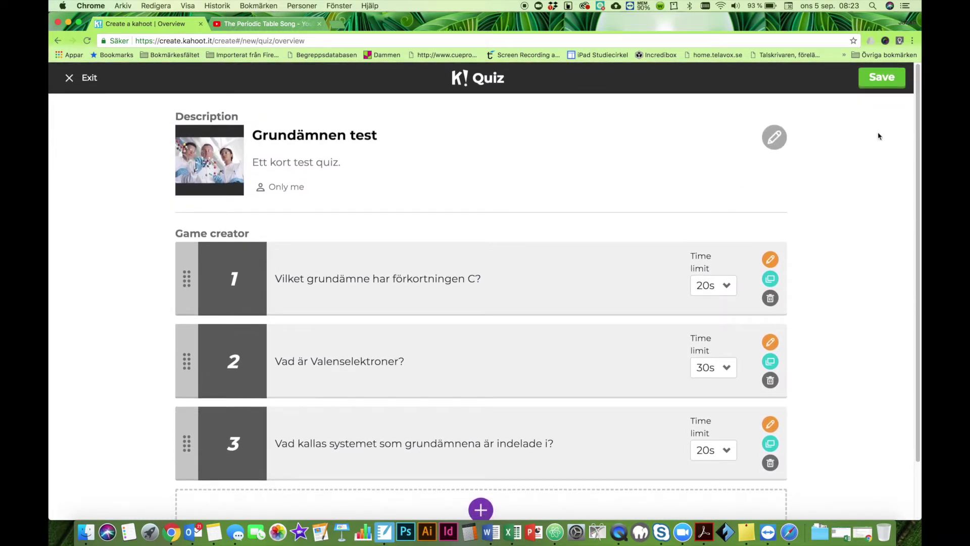
{"action": "left_click", "coordinate": [881, 81]}
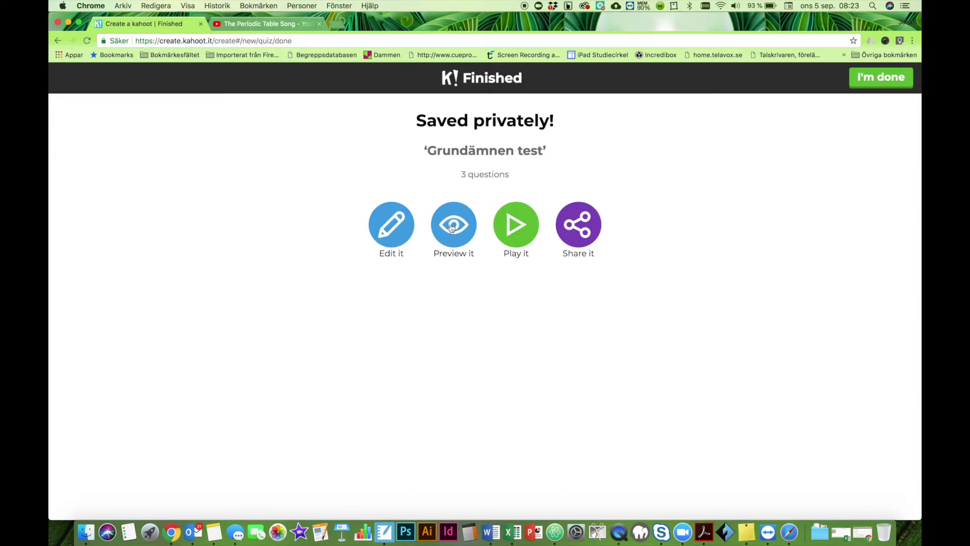
{"action": "left_click", "coordinate": [518, 227]}
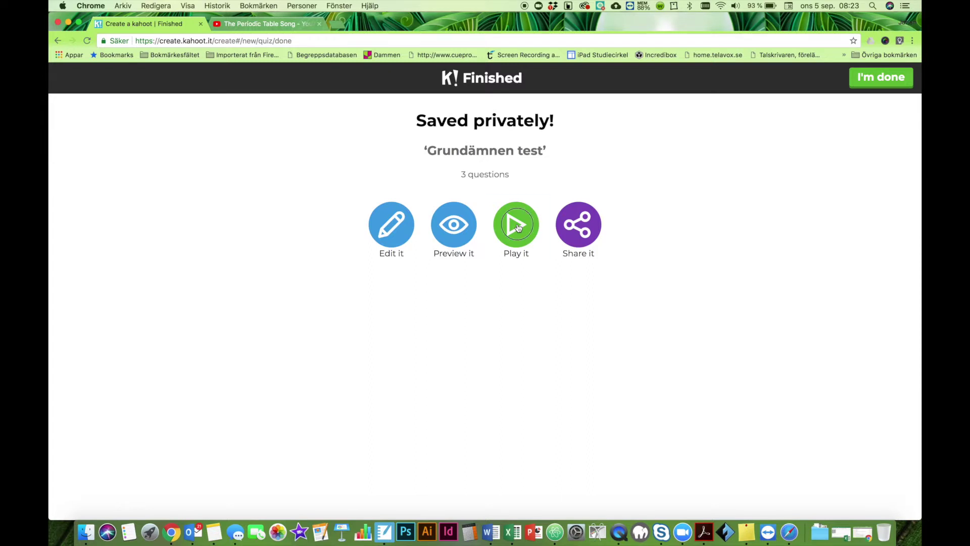